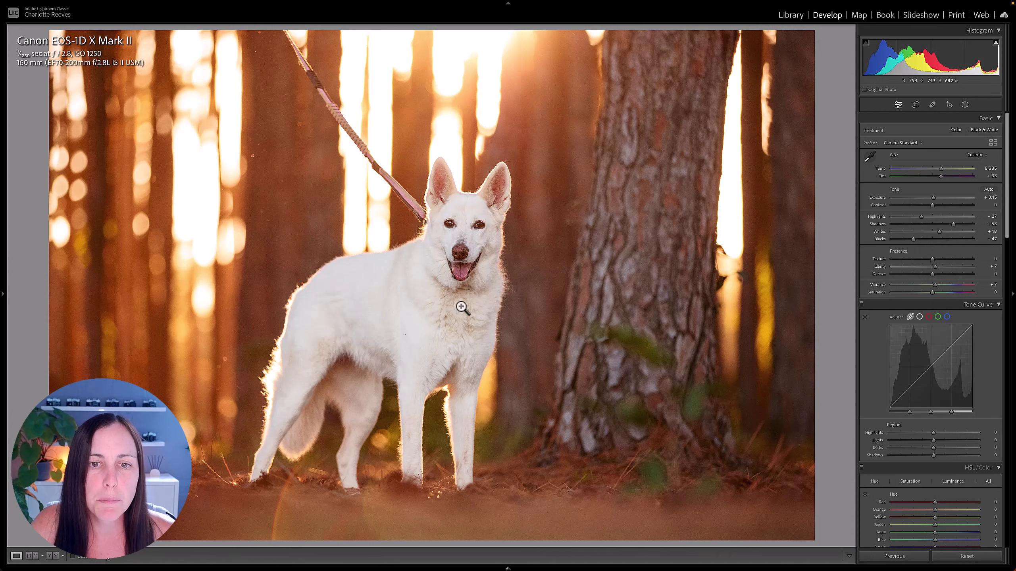
Set the region curve to Highlights +15, Lights +7, Darks −18, Shadows +12, moving the upper split to 88
left_click(465, 311)
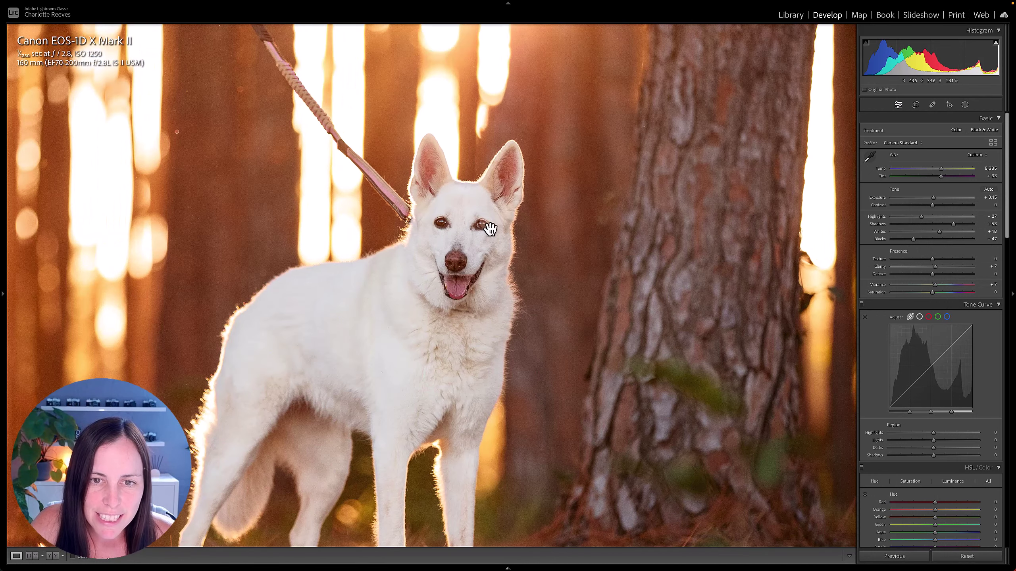
left_click_drag(597, 436, 367, 359)
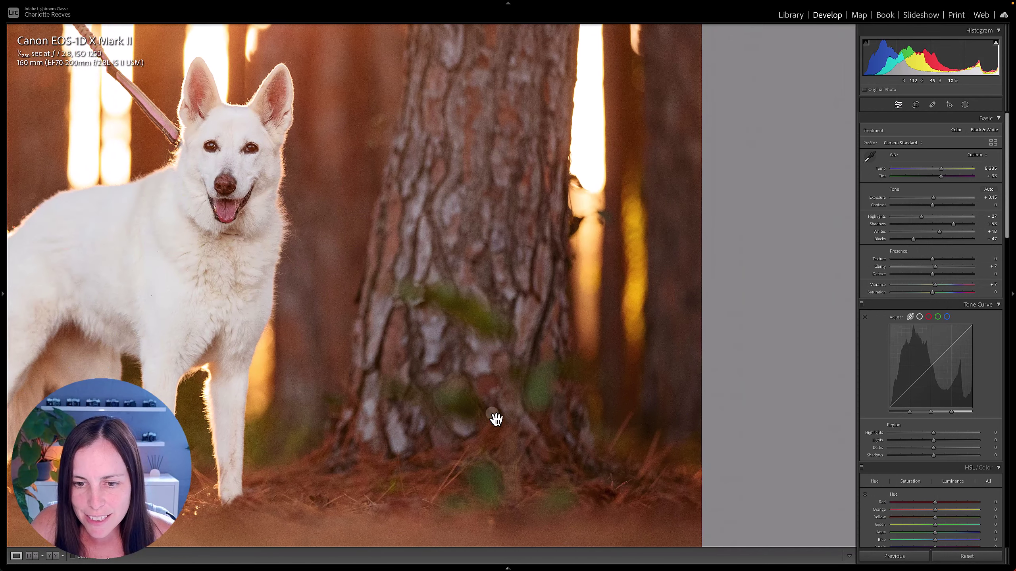
left_click(439, 415)
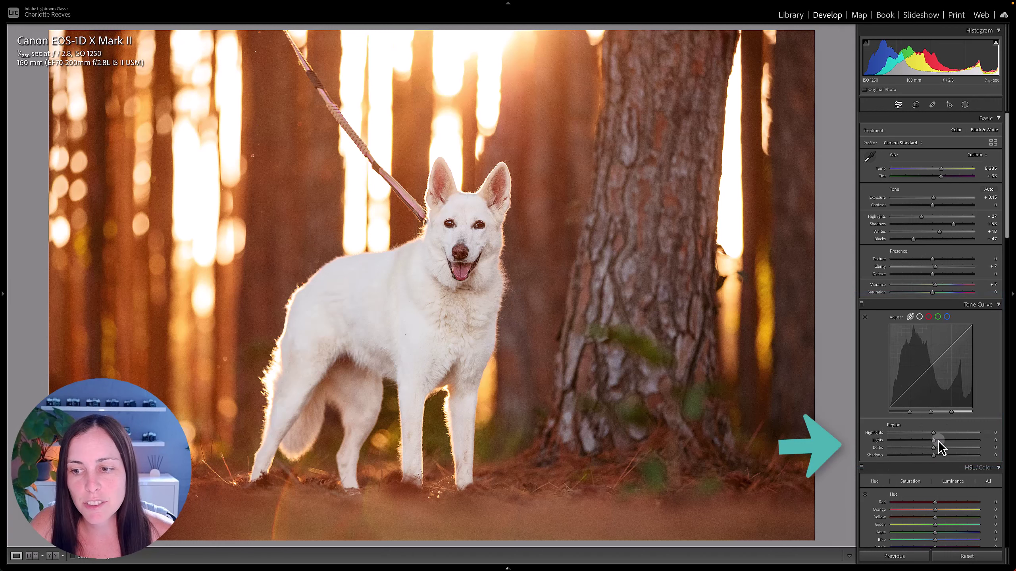
mouse_move(933, 440)
left_mouse_down()
mouse_move(932, 455)
mouse_move(930, 433)
left_mouse_up()
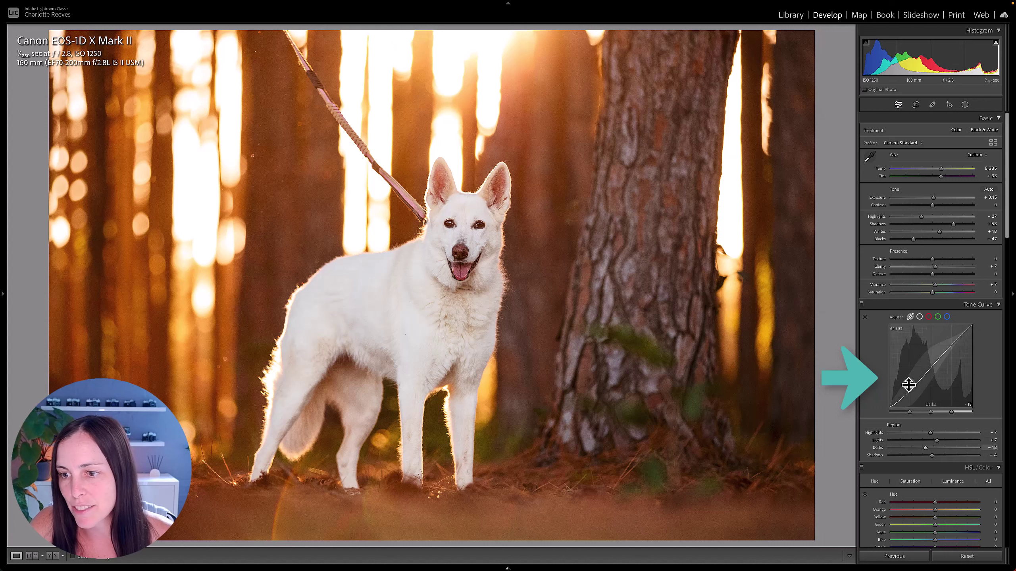
left_click_drag(908, 386, 908, 383)
left_click_drag(956, 340, 956, 341)
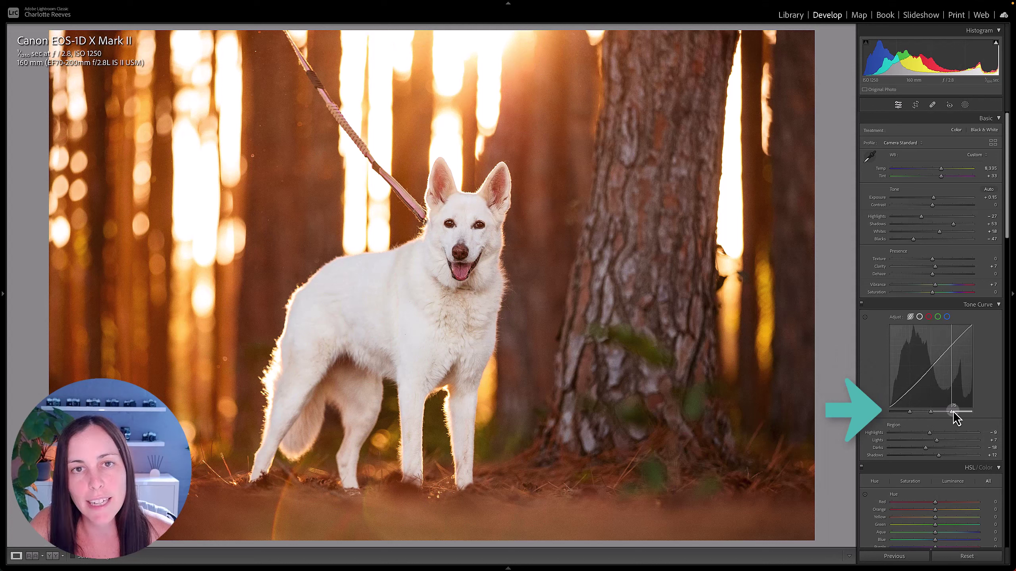
left_click_drag(953, 413, 957, 413)
left_click_drag(961, 335, 966, 322)
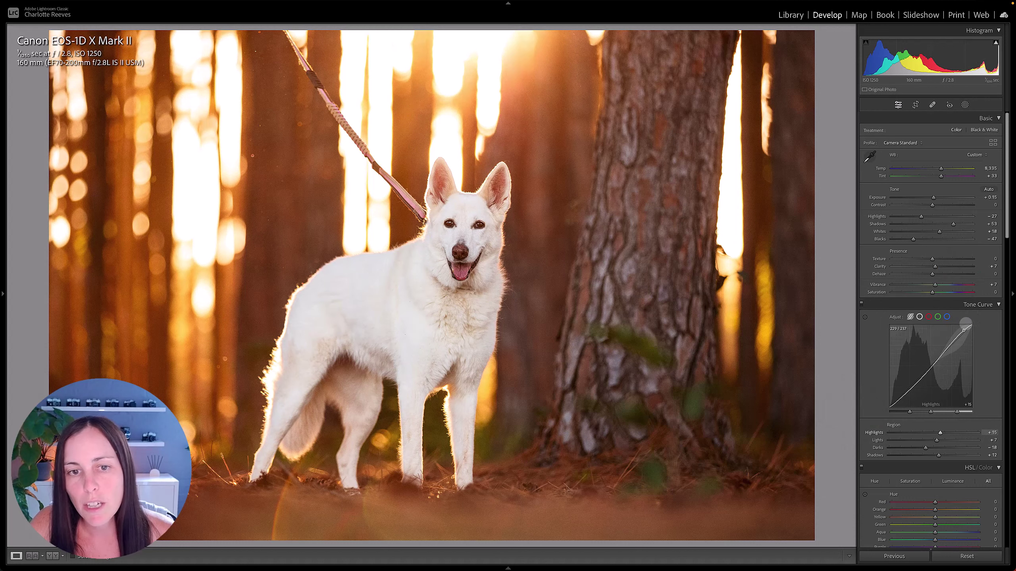
Reset the region curve and build a point curve: highlights pulled down, lower point at 61/46
double_click(891, 319)
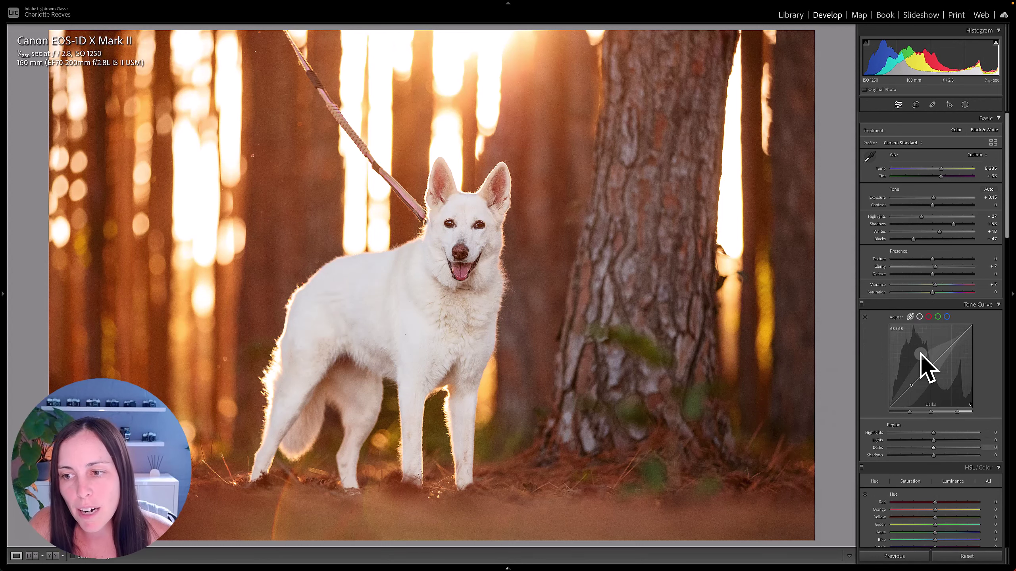
left_click(919, 317)
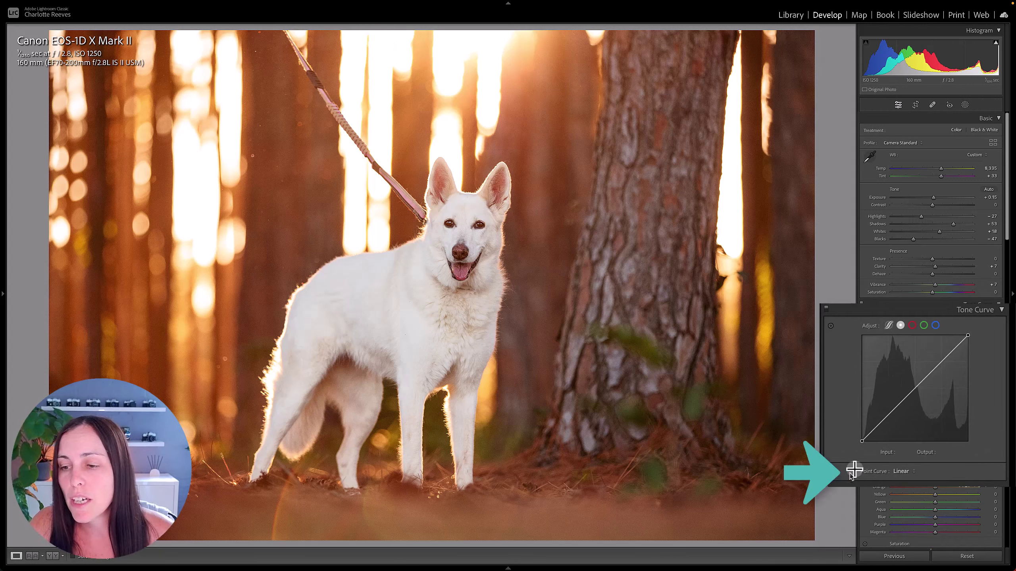
left_click(884, 418)
left_click_drag(885, 419, 885, 413)
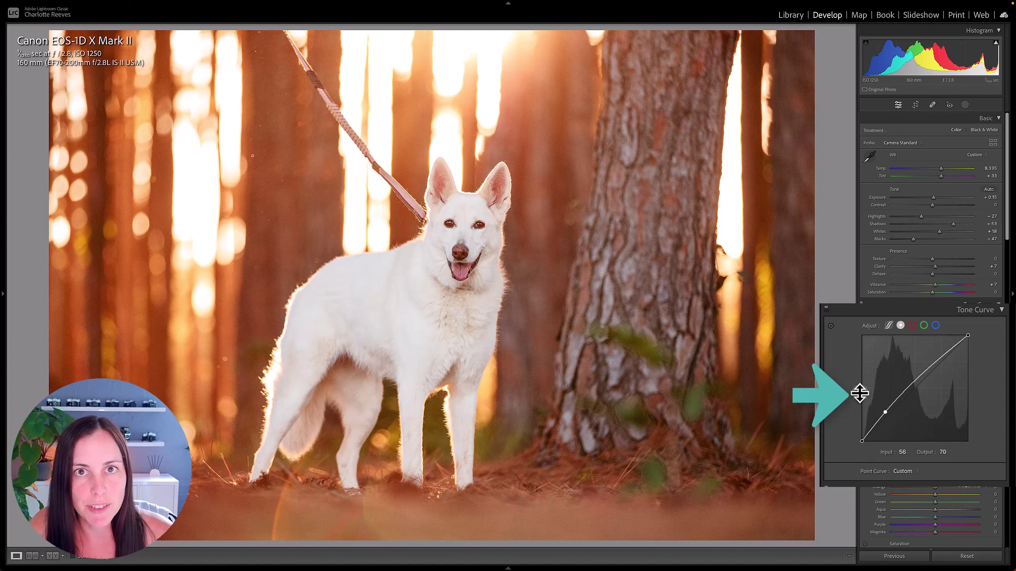
mouse_move(951, 349)
left_mouse_down()
mouse_move(953, 359)
mouse_move(948, 348)
left_mouse_up()
left_click_drag(886, 415, 887, 424)
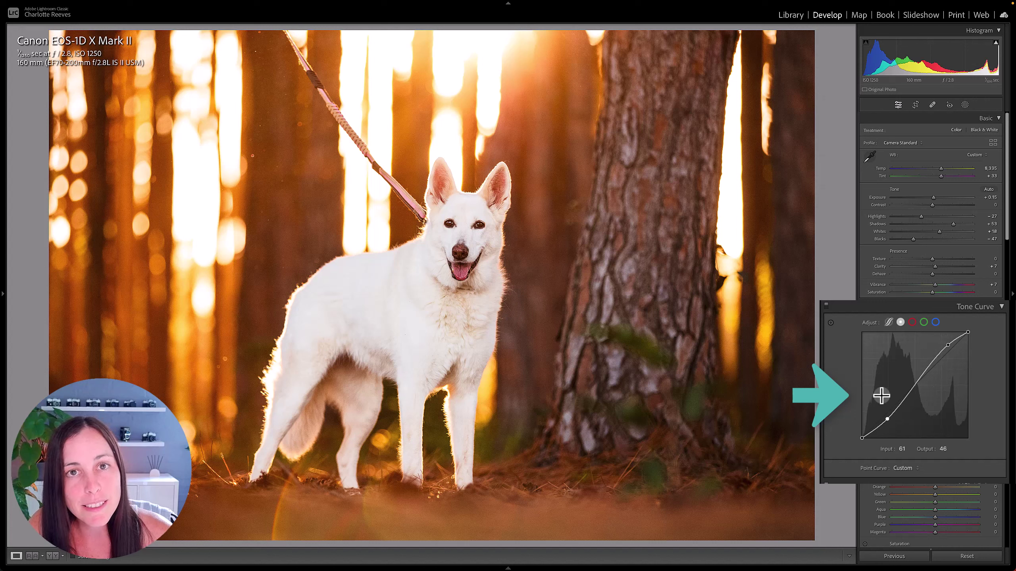
Delete the lower and upper control points so the point curve is straight again
right_click(887, 418)
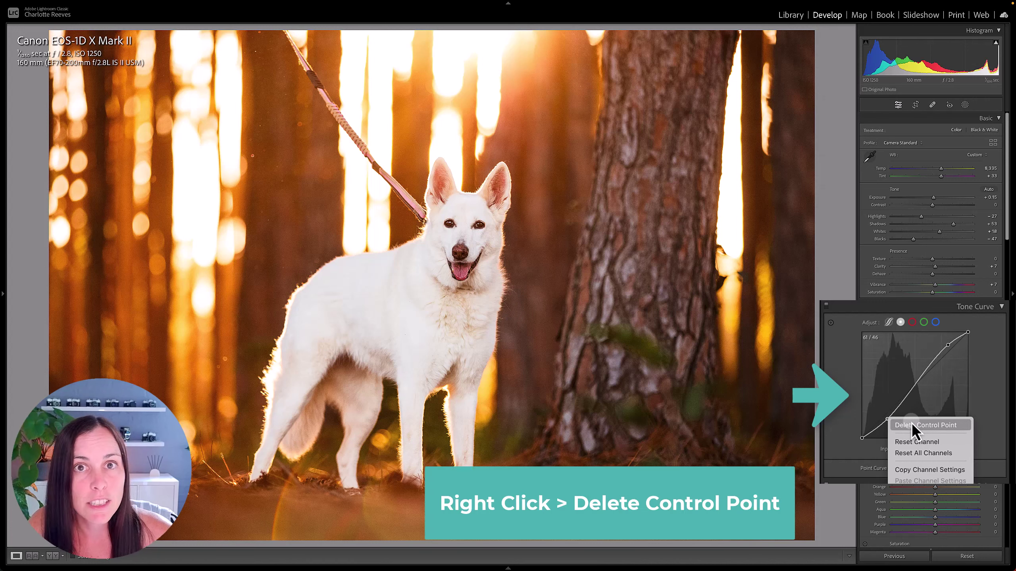
left_click(884, 421)
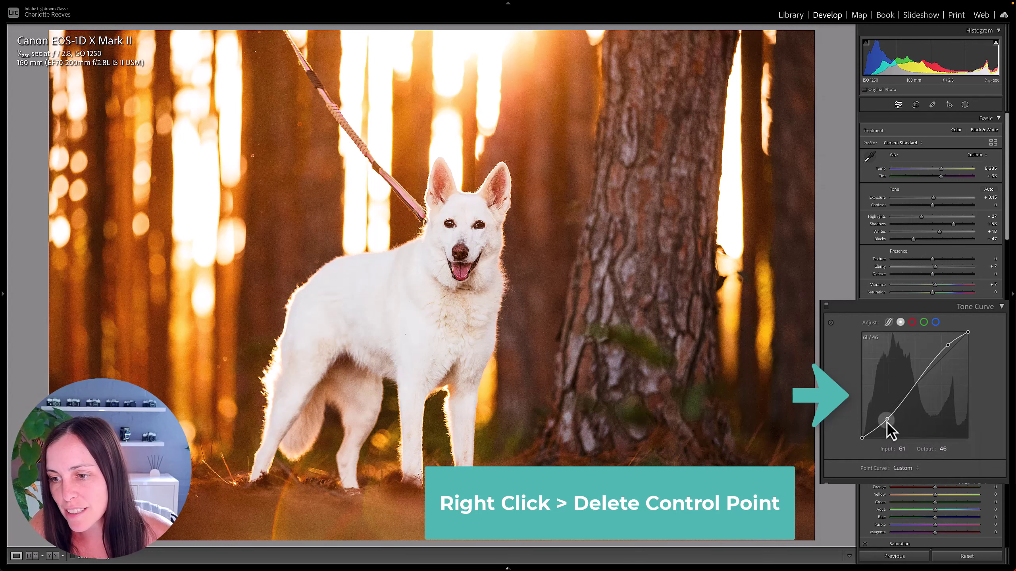
double_click(886, 419)
double_click(949, 346)
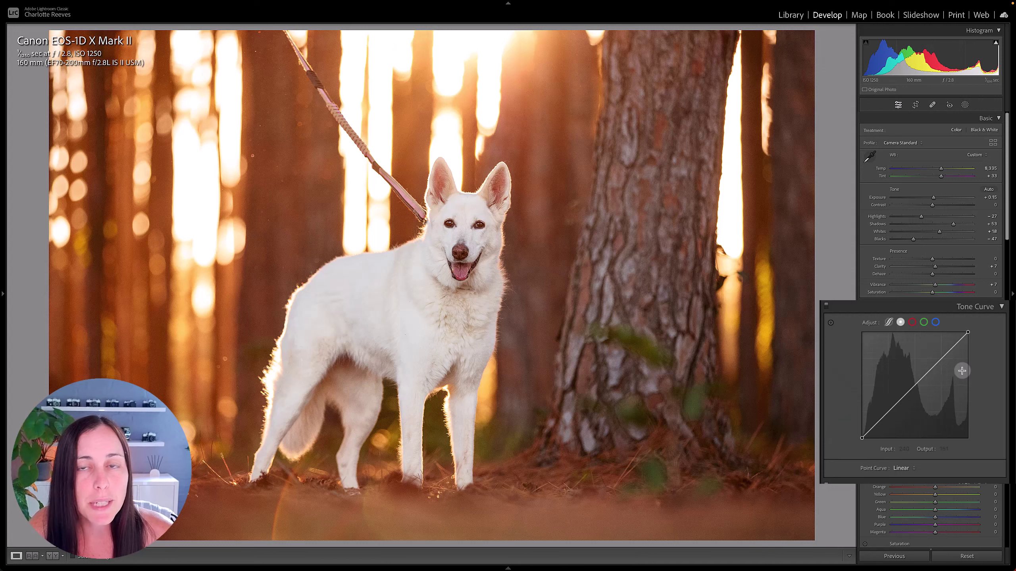
Check the Red, Green and Blue channel curves, each still a straight line
left_click(913, 323)
left_click(924, 323)
left_click(935, 323)
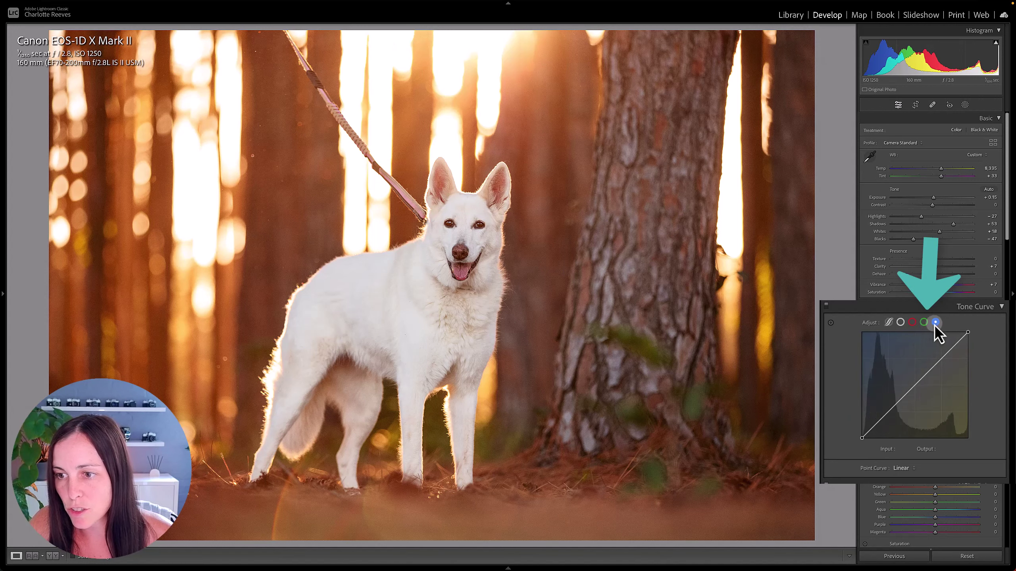
left_click(912, 323)
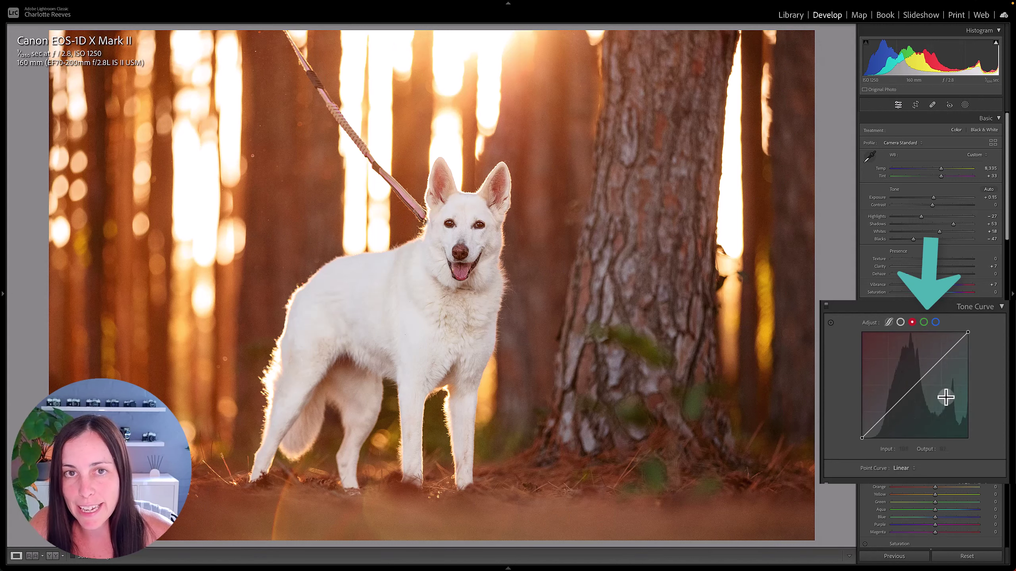
left_click(924, 323)
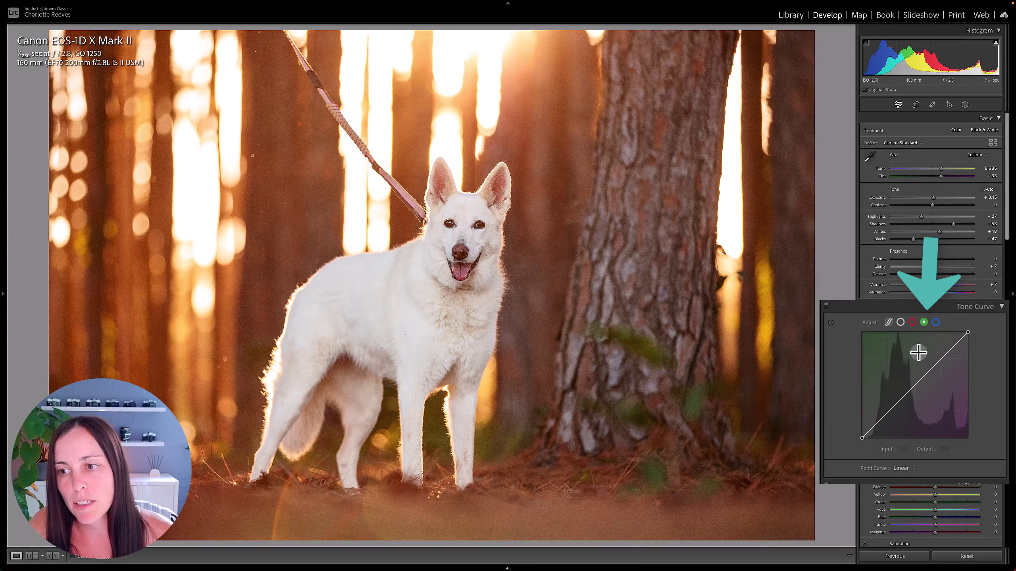
left_click(937, 324)
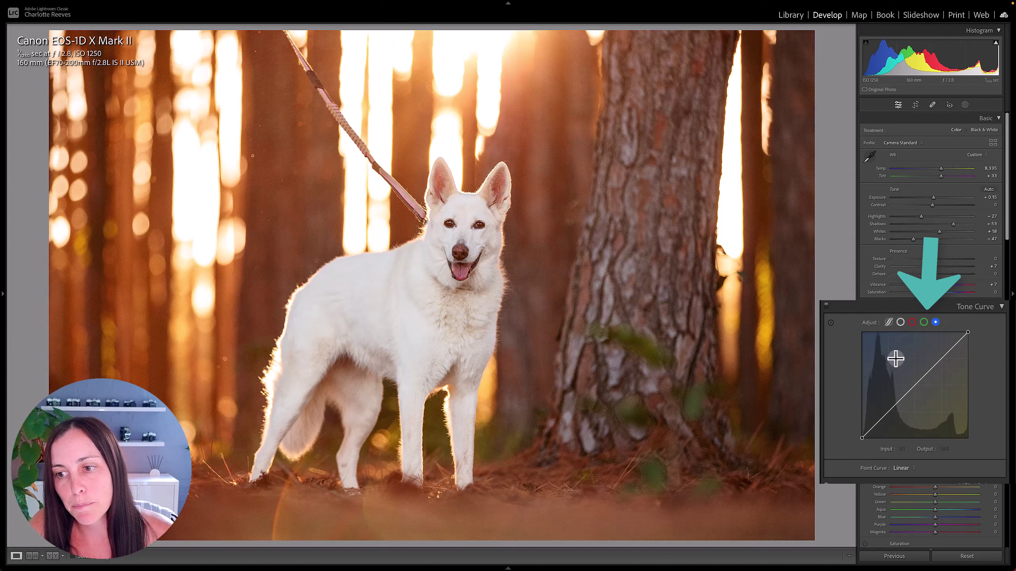
Select the red channel curve and enable the Targeted Adjustment tool
left_click(913, 324)
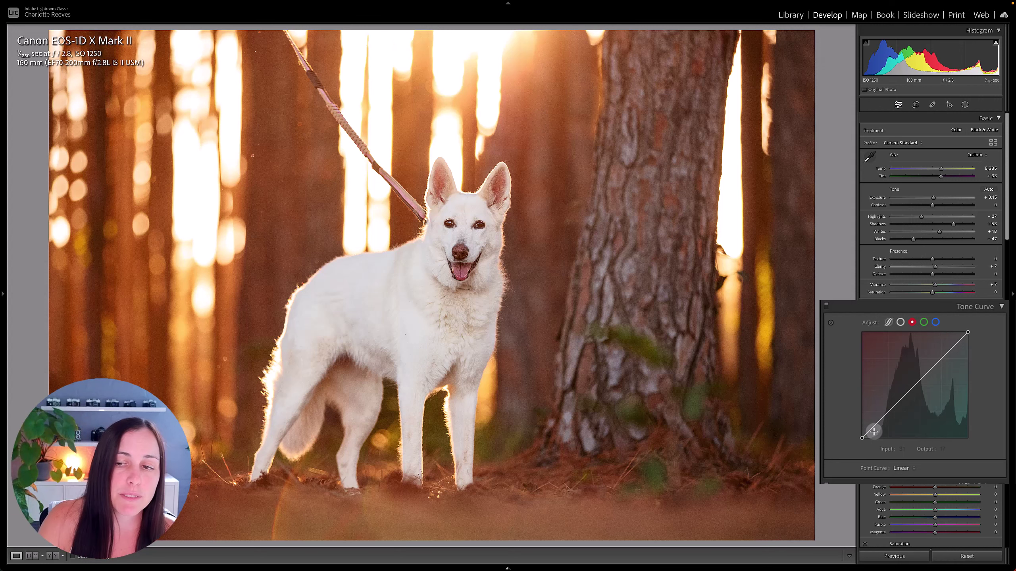
left_click(832, 326)
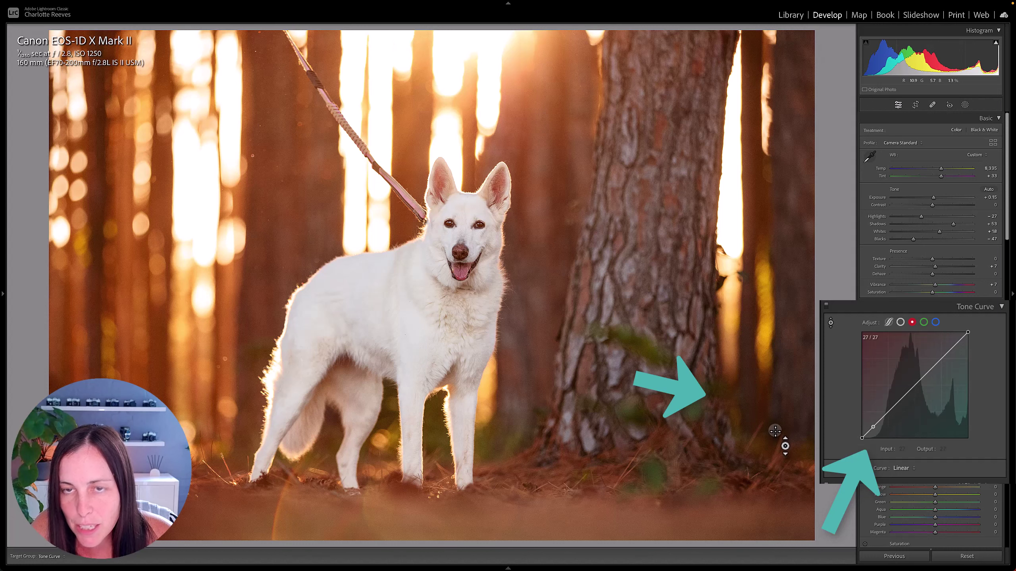
Drag the photo's shadows down to drop the red shadow point to 13, and add a 149/147 midtone point
left_click(775, 431)
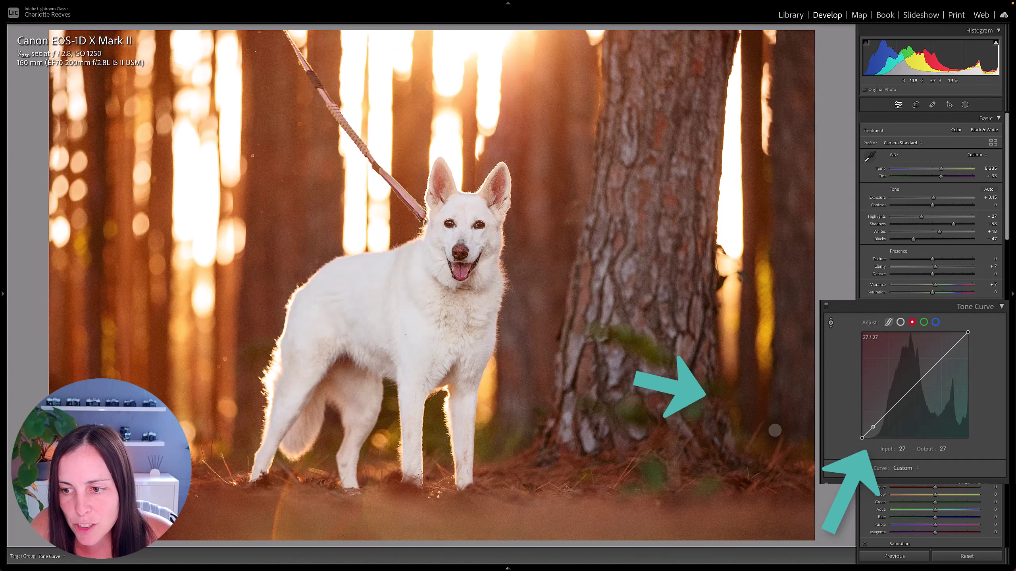
left_click_drag(775, 430, 773, 421)
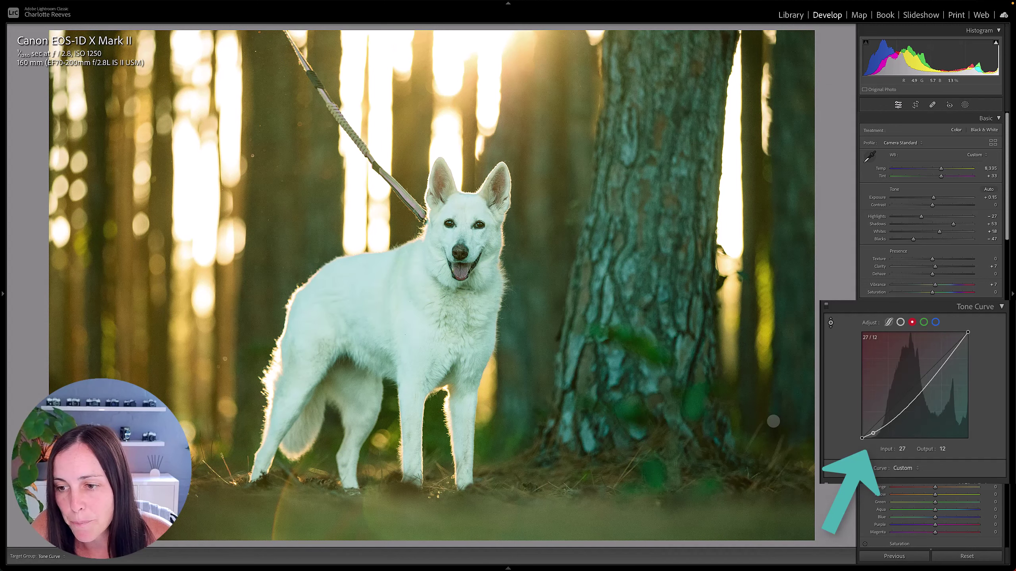
left_click_drag(773, 421, 773, 420)
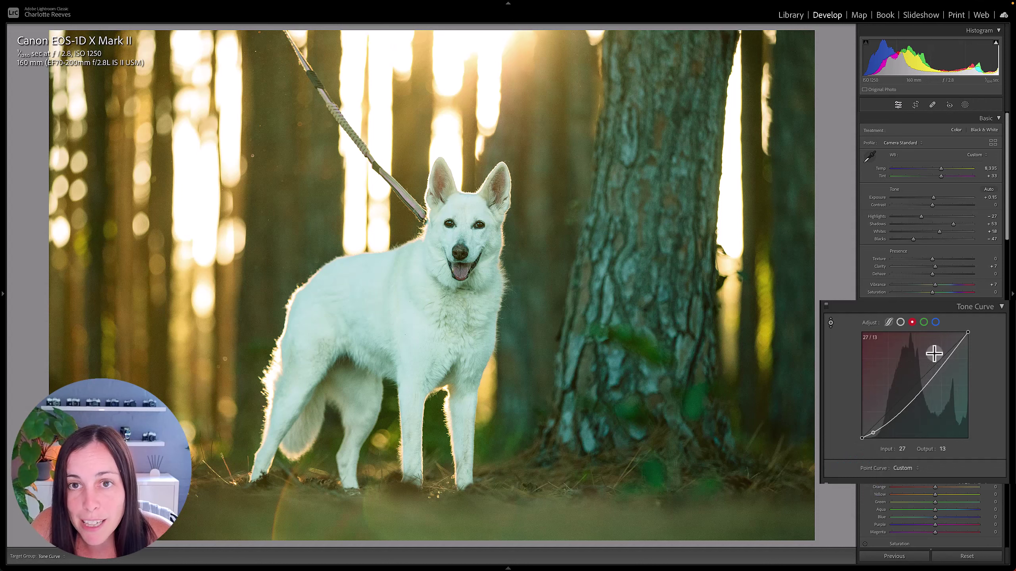
scroll(927, 379, "down", 1)
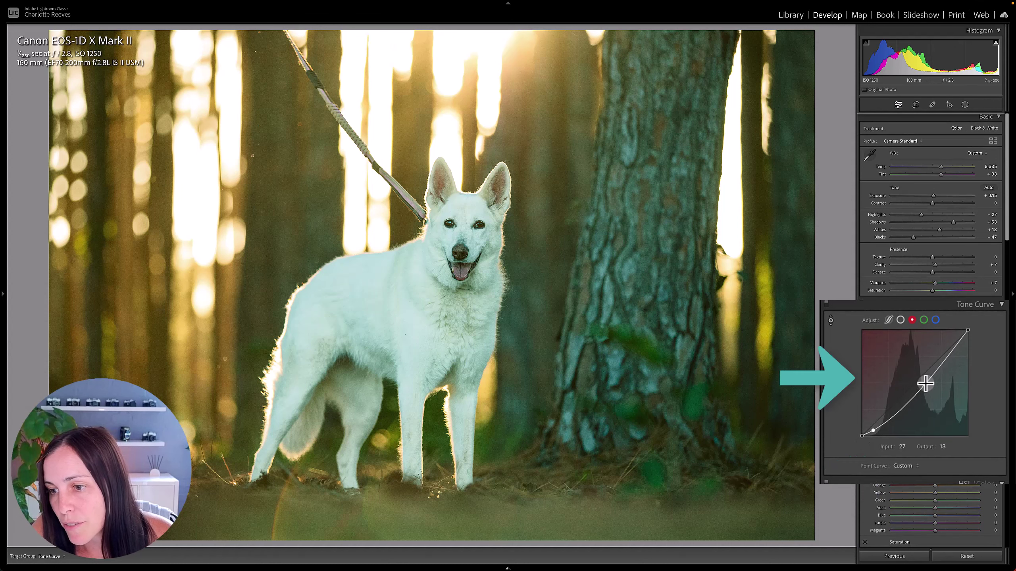
left_click_drag(925, 383, 924, 375)
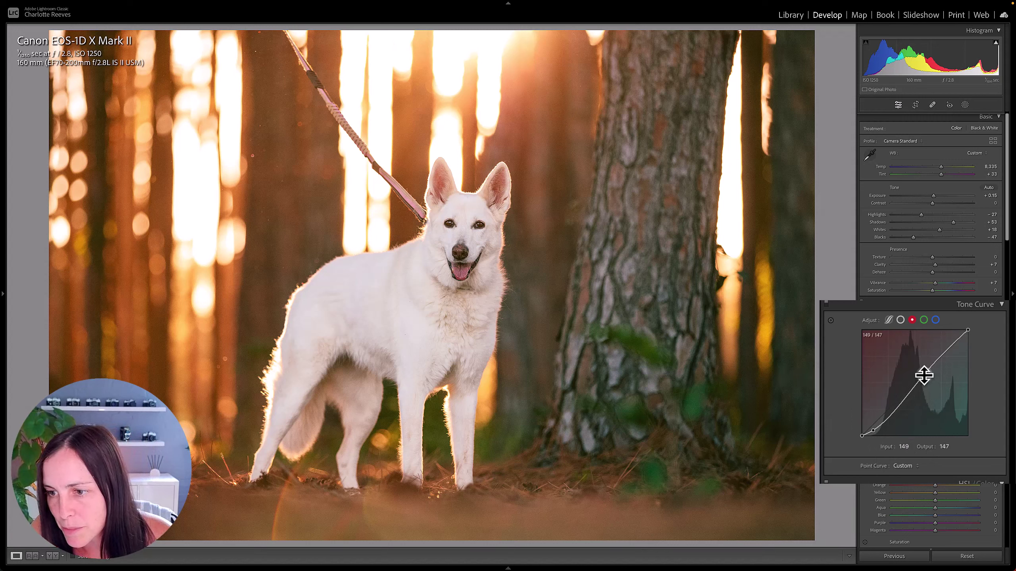
Delete both red curve points, then move the black point in to input 15, output 0
double_click(924, 375)
double_click(873, 430)
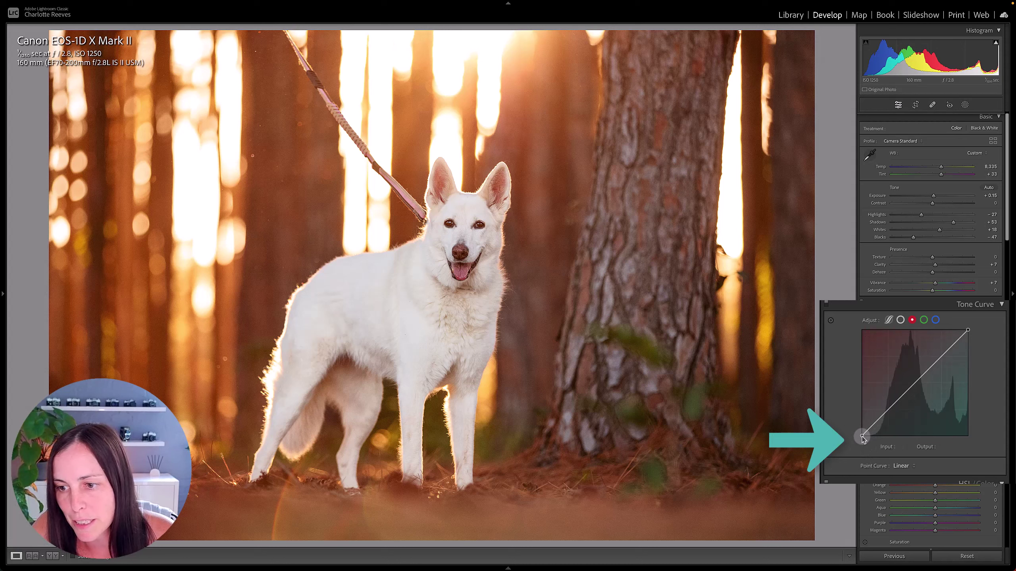
left_click_drag(862, 437, 868, 437)
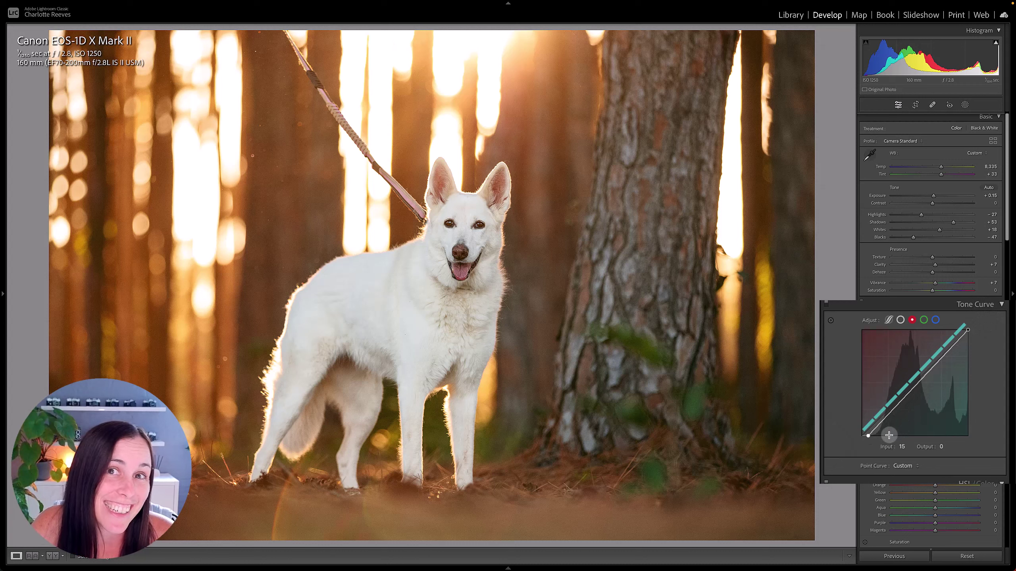
Try the red black point at 30 and at 3, settling it at input 22, output 0
left_click(868, 436)
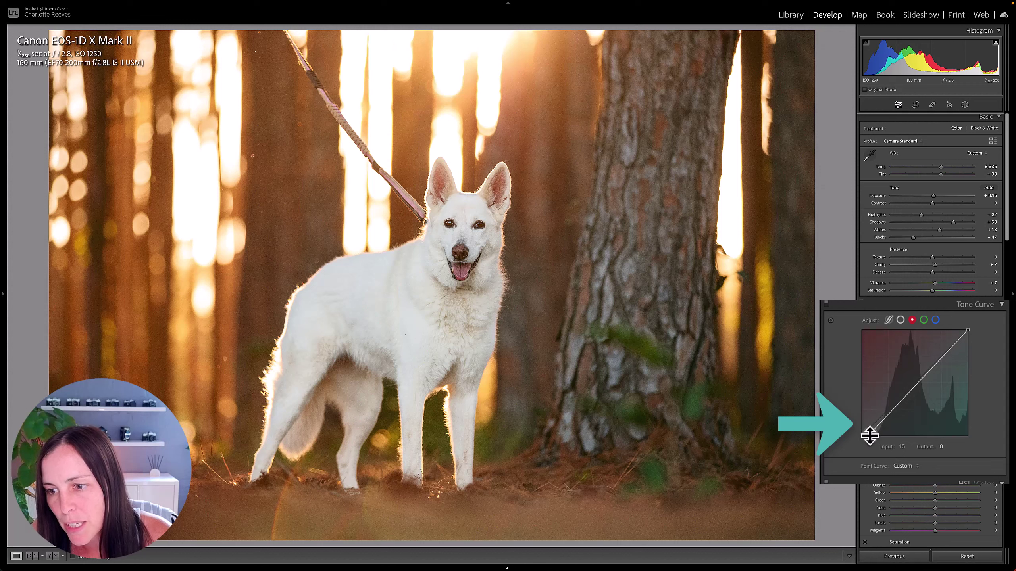
left_click_drag(868, 436, 875, 448)
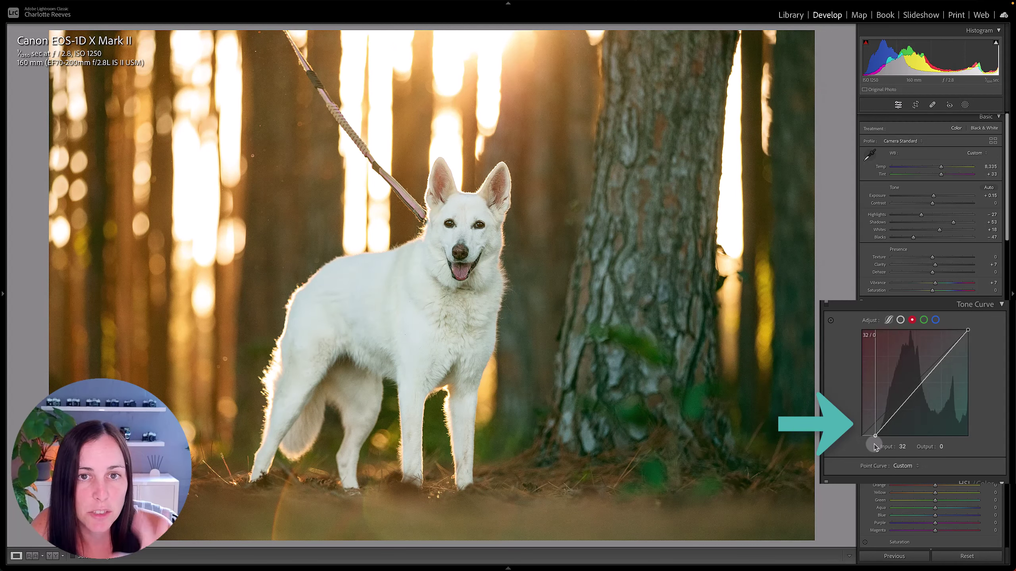
mouse_move(874, 446)
left_mouse_down()
mouse_move(863, 452)
mouse_move(870, 448)
left_mouse_up()
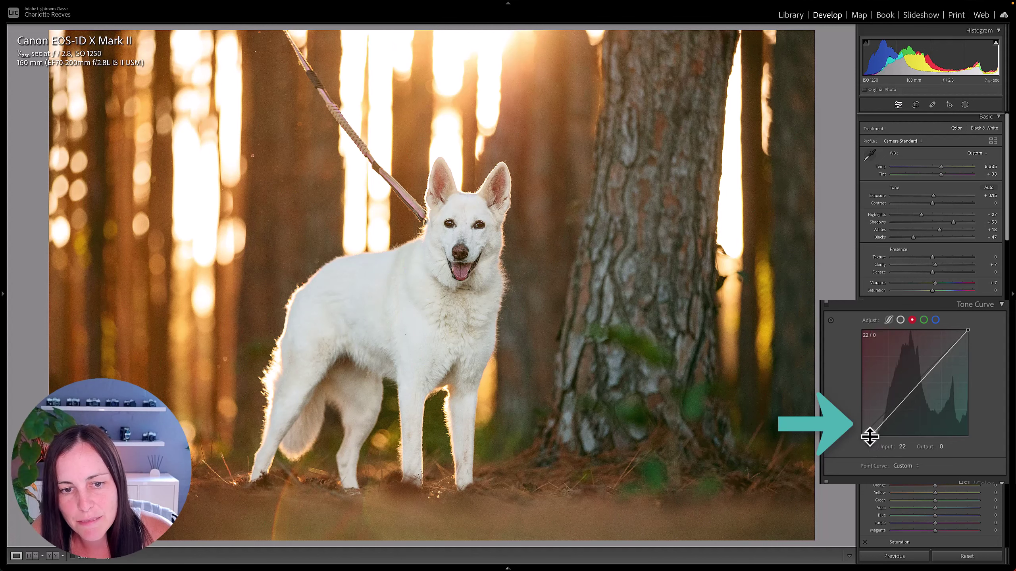
left_click(870, 436)
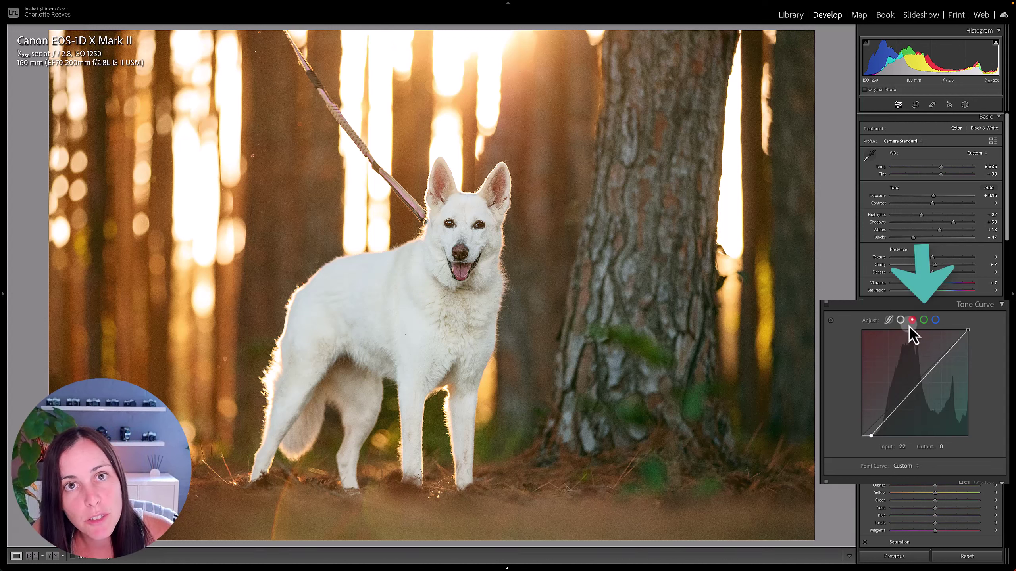
On the green channel curve, nudge the black point in to input 5, output 0
left_click(922, 322)
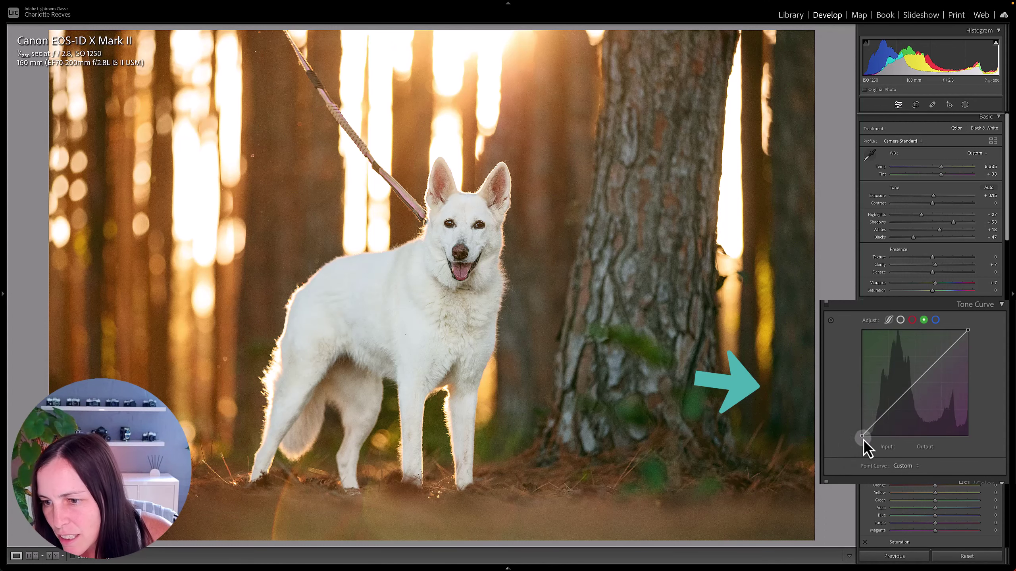
left_click_drag(862, 436, 864, 436)
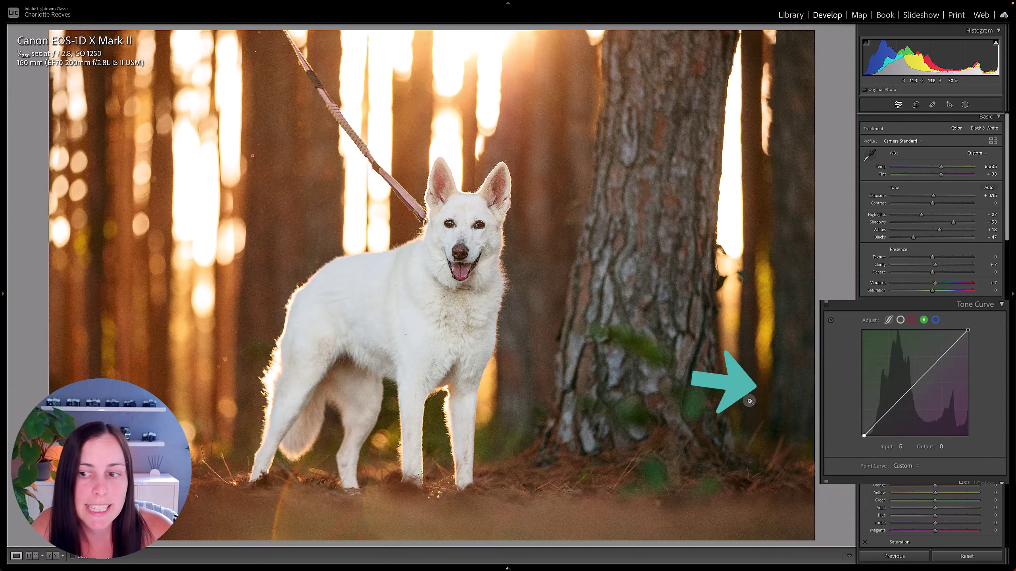
left_click(928, 316)
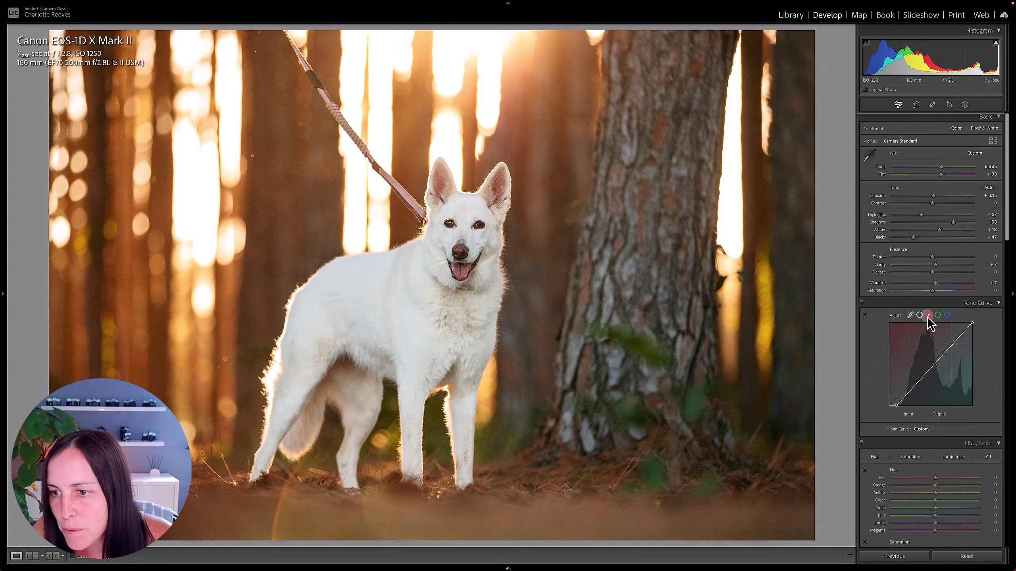
left_click(862, 305)
left_click(862, 303)
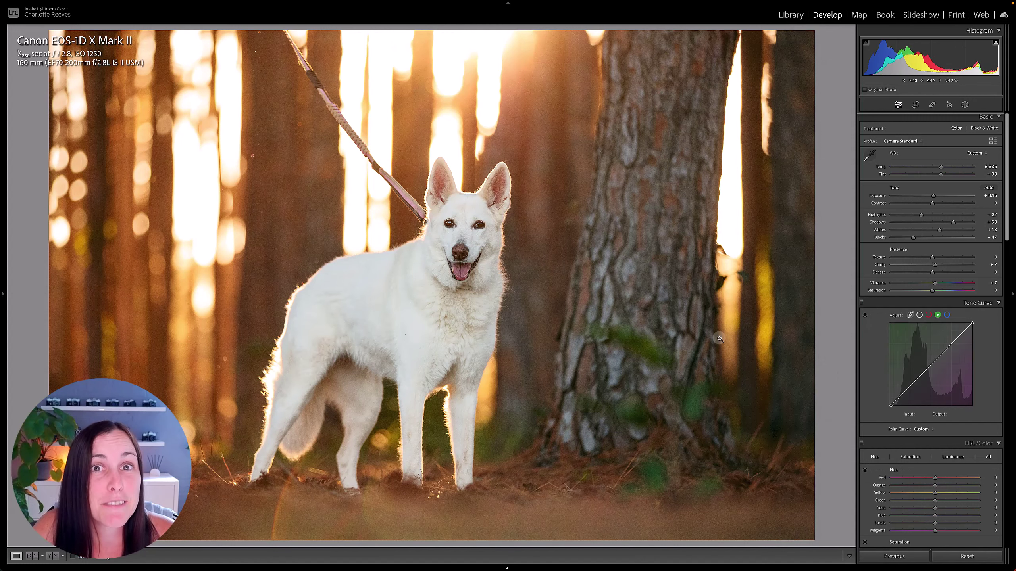